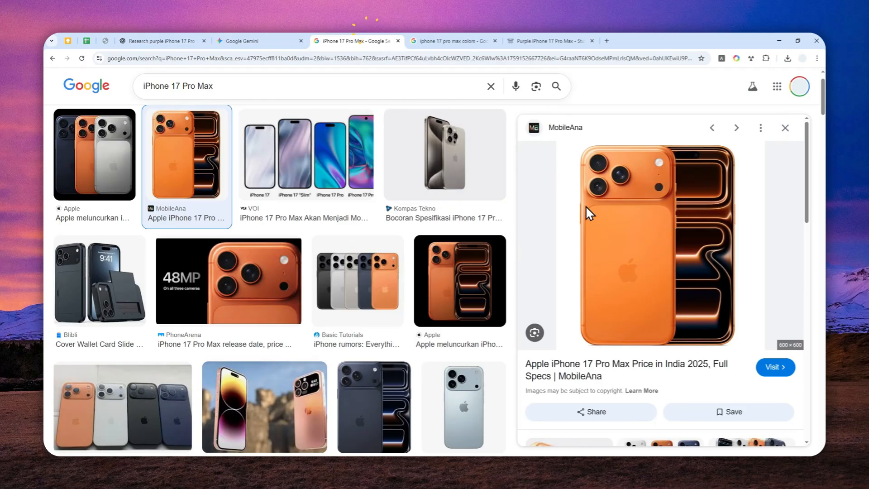
Compare the purple iPhone 17 Pro Max images from ChatGPT, Gemini and Reve with the real phone's Google Images results
click(245, 40)
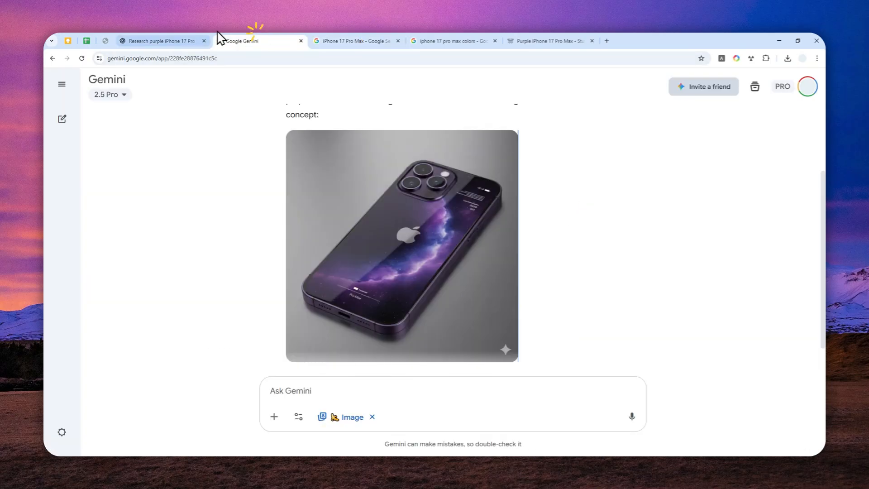
click(167, 40)
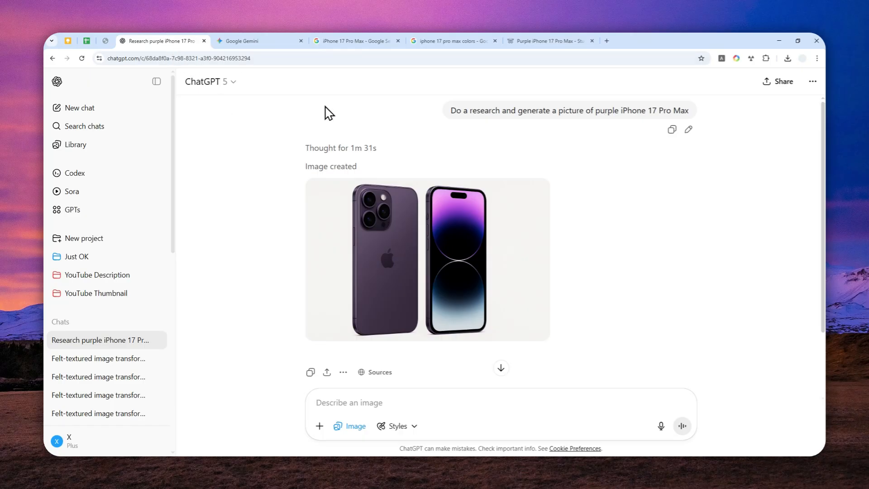
click(355, 41)
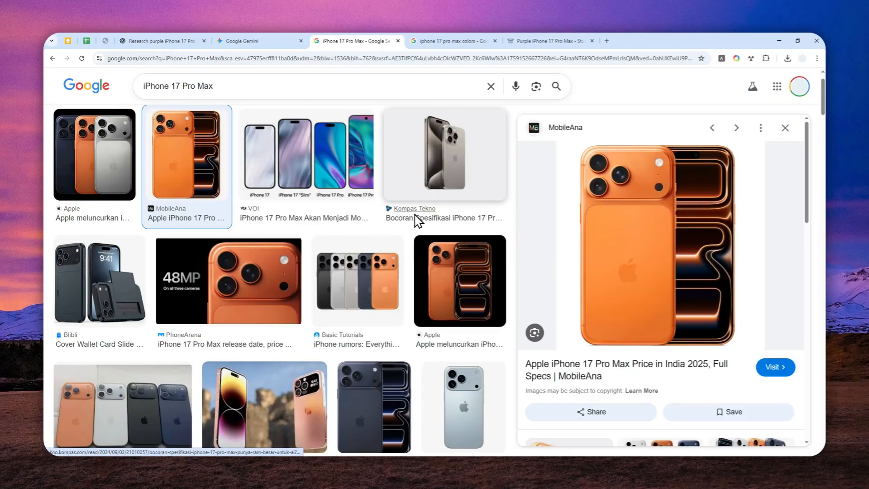
click(251, 36)
click(192, 38)
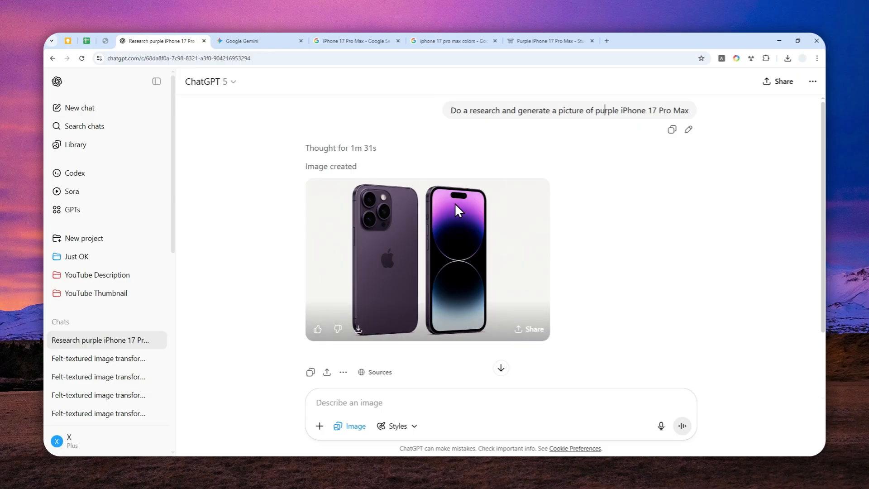
click(454, 41)
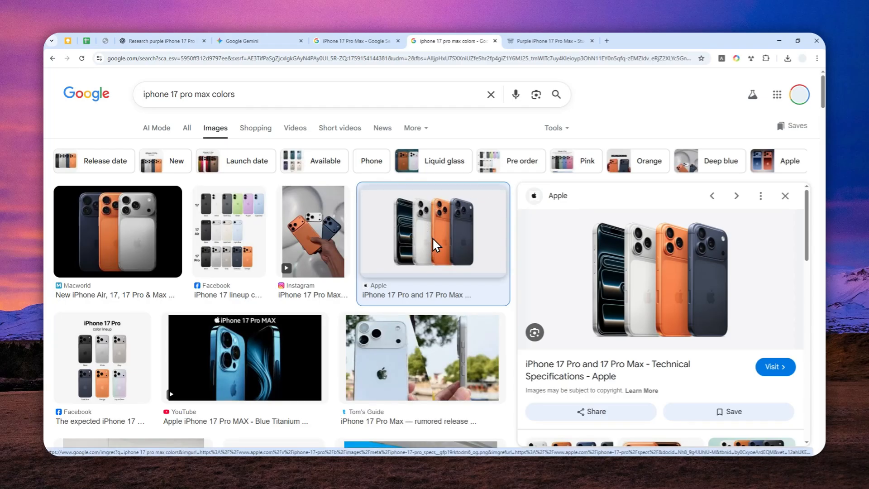
click(521, 41)
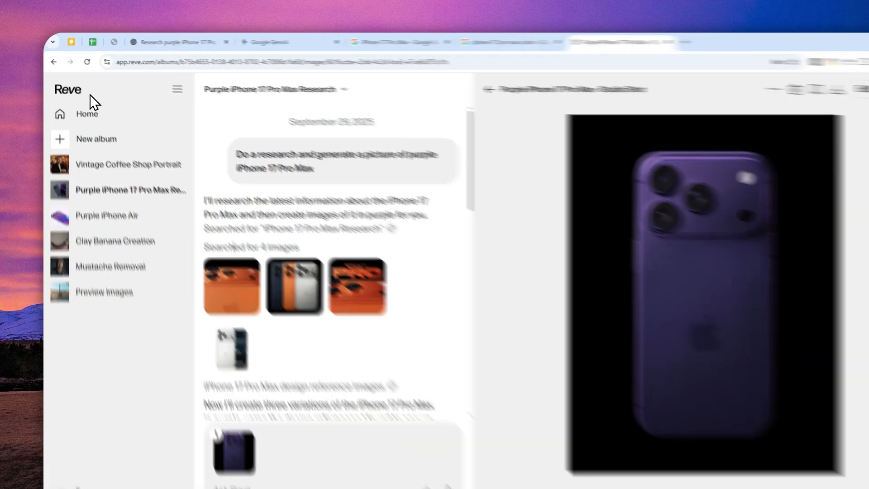
click(76, 83)
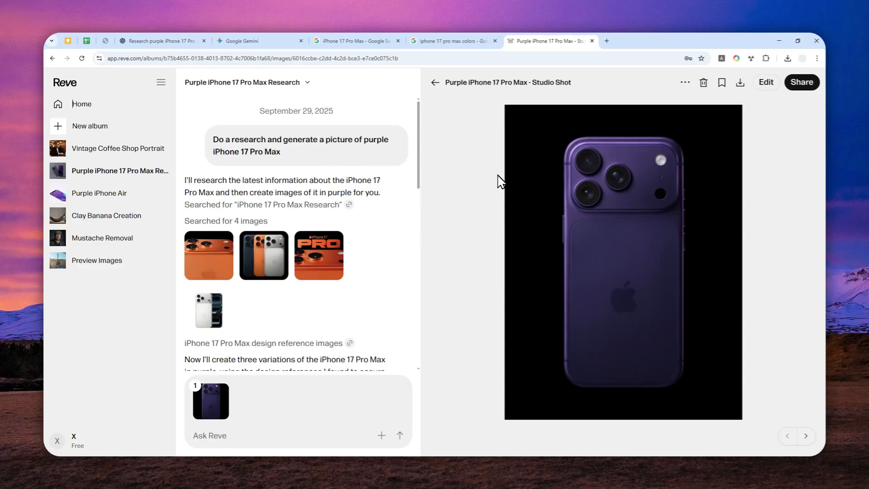
Open reve.com in a new browser tab and start a new album
click(606, 40)
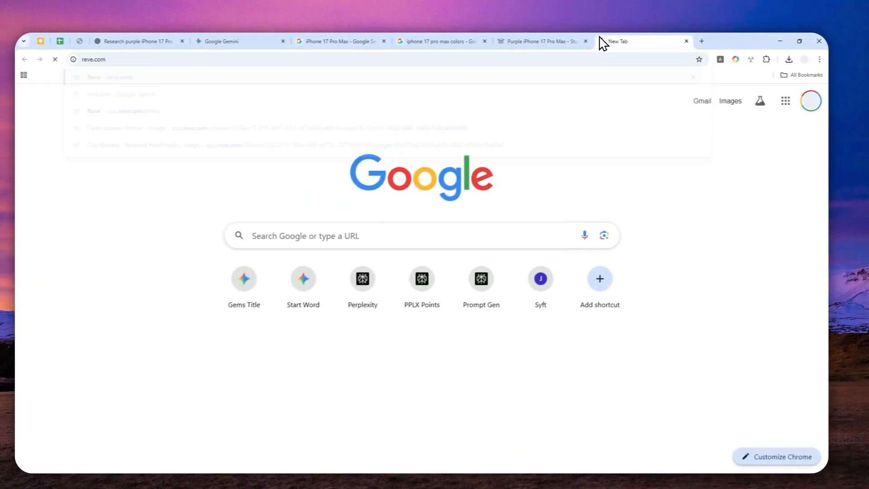
key(Return)
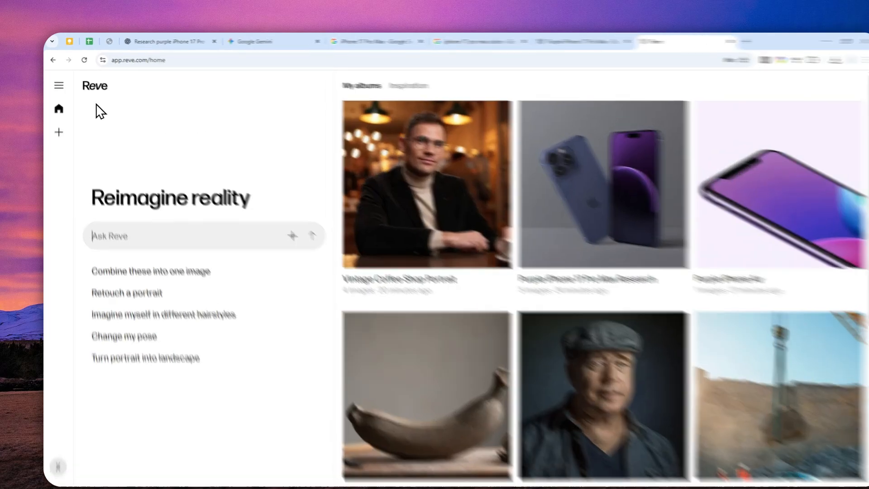
click(58, 82)
click(96, 128)
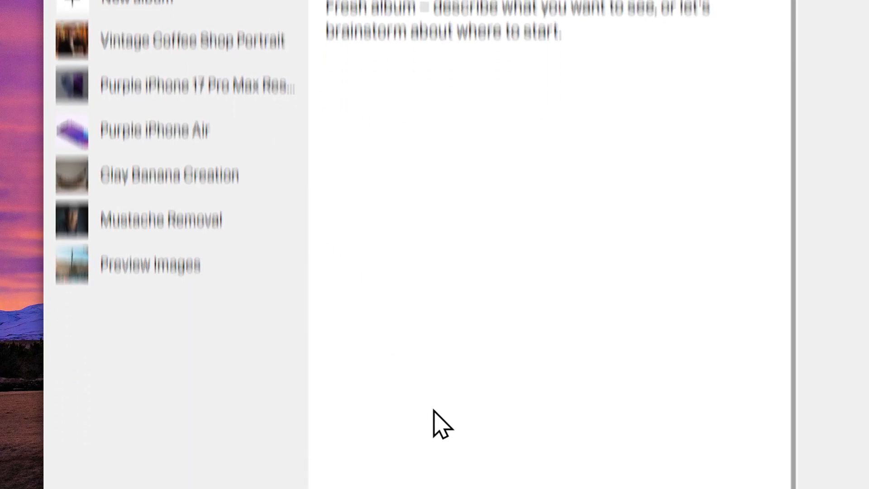
Paste the prompt for a professional portrait of an elegant woman in a golden yellow flower field and generate the images
right_click(345, 413)
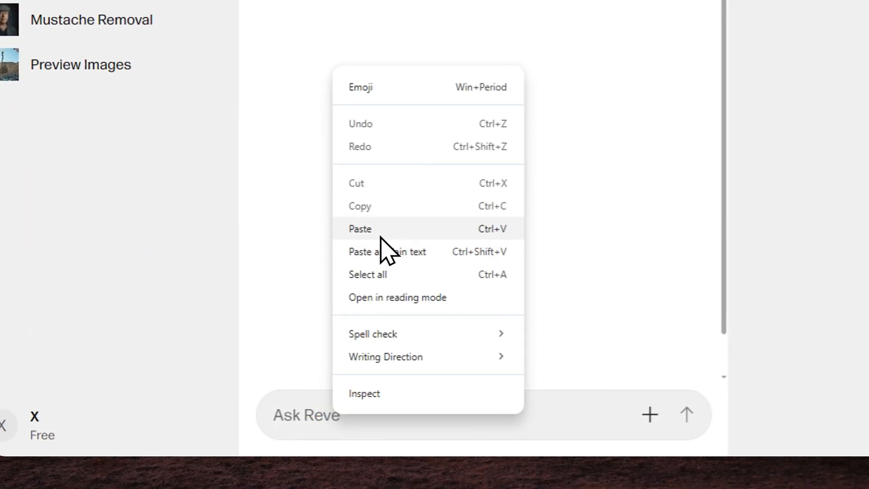
click(381, 230)
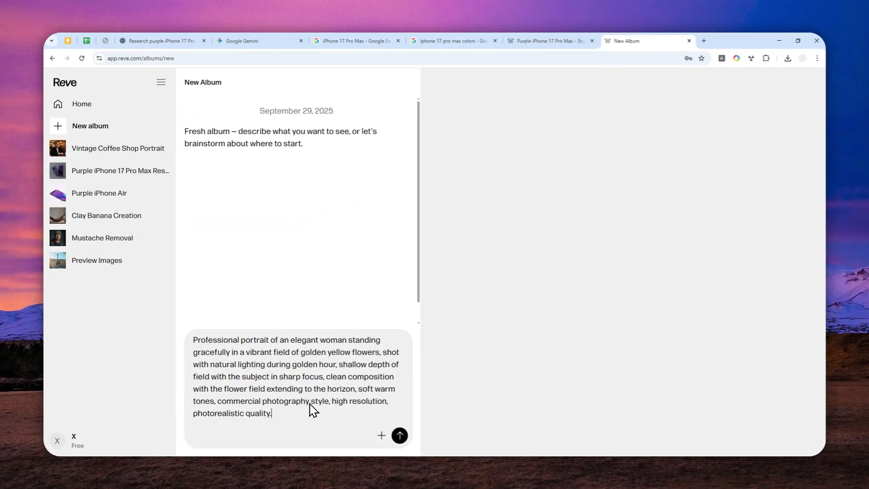
key(Return)
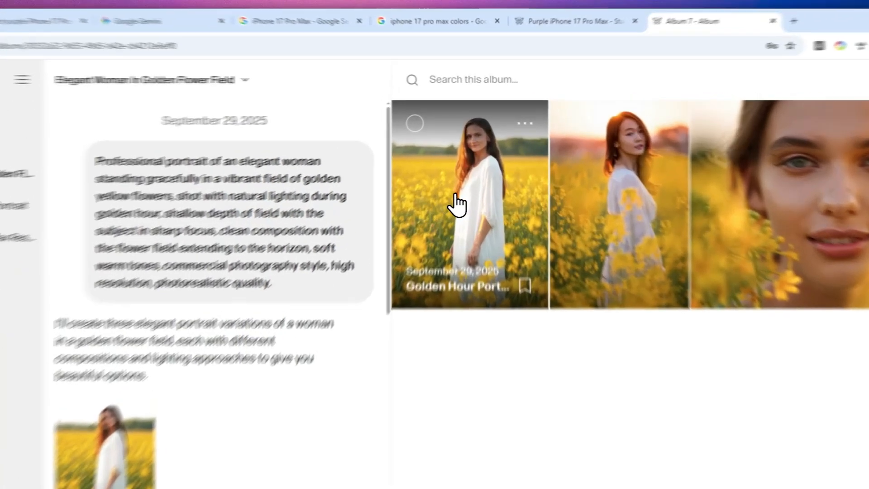
Open the first generated portrait, the woman in the white dress, for editing and expand its Woman object
click(465, 162)
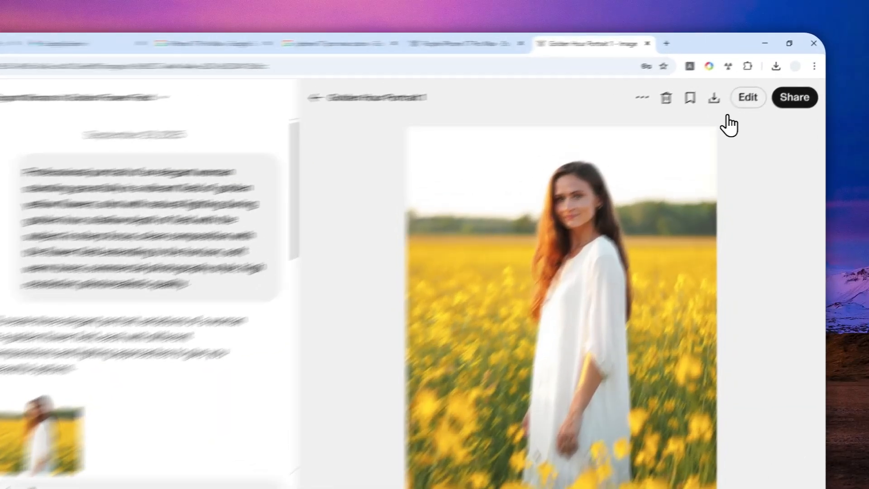
click(766, 83)
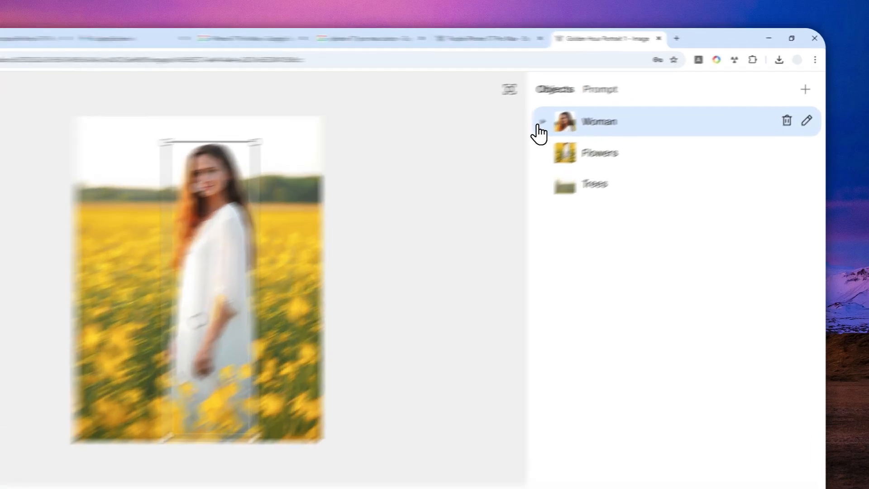
click(593, 109)
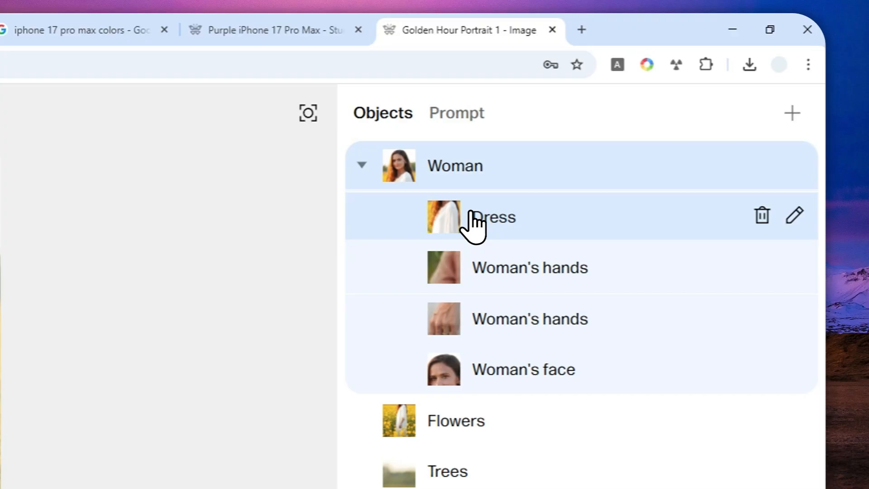
Examine which image areas the Dress, Woman's hands and Flowers objects cover
click(487, 226)
click(520, 267)
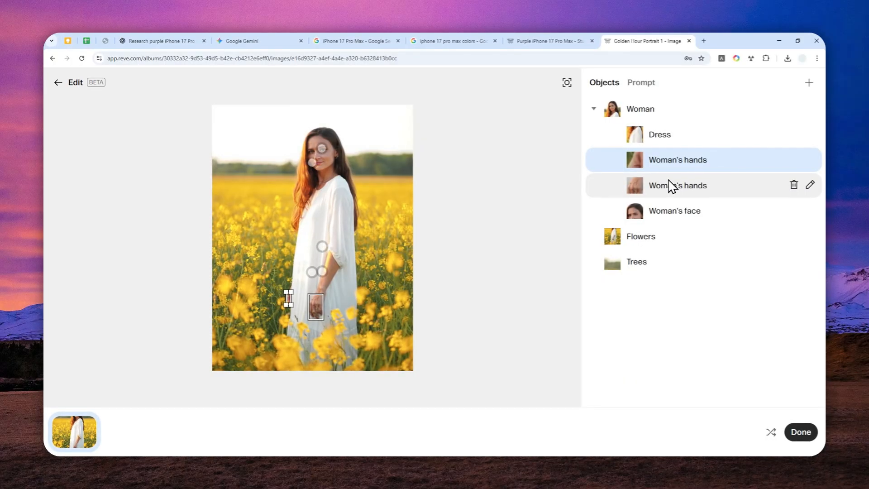
click(668, 137)
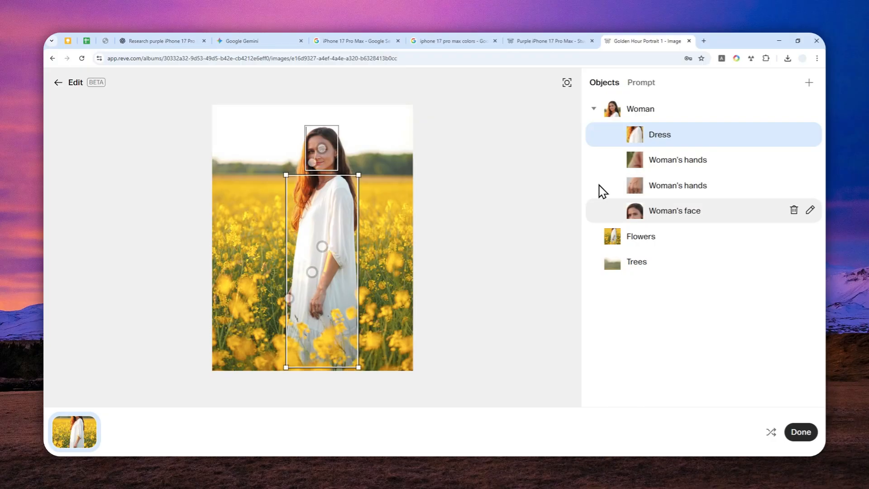
click(688, 237)
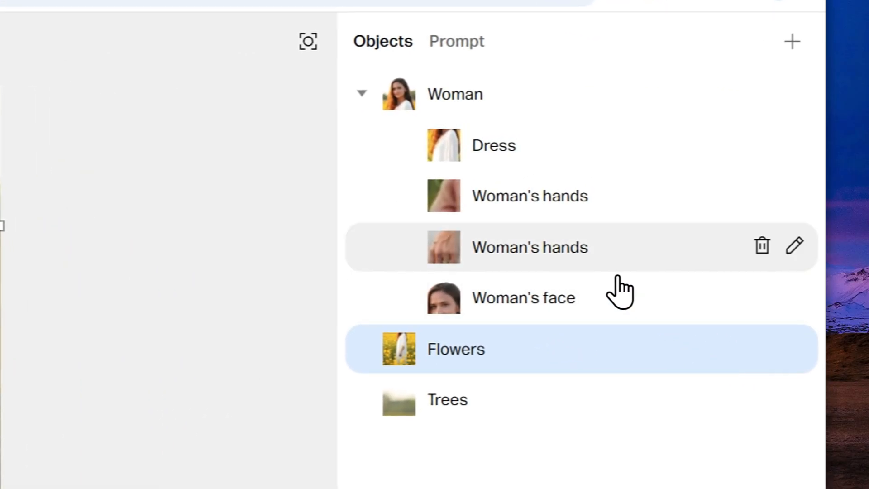
Change the colour in the Dress object's description to red and apply the edit
click(517, 143)
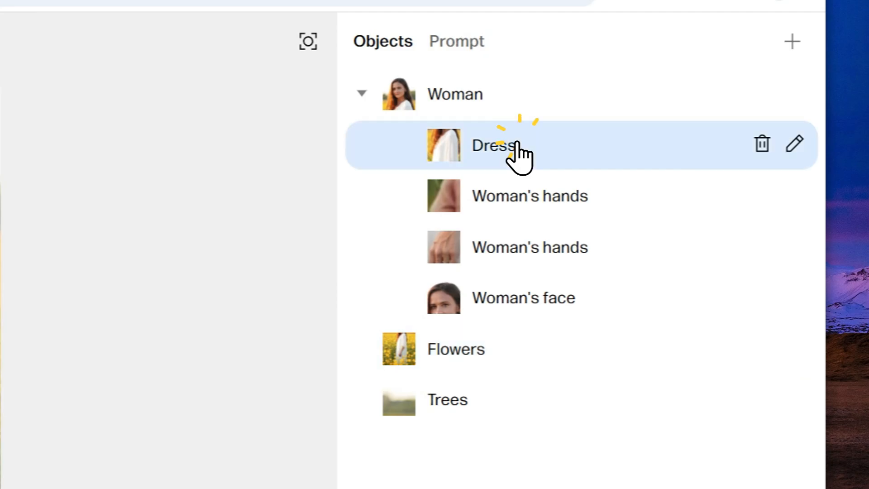
click(780, 149)
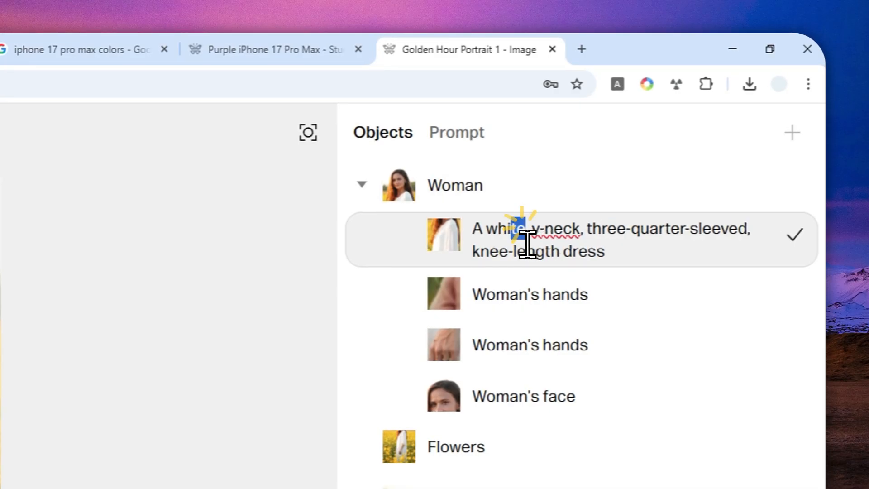
double_click(507, 230)
text(red)
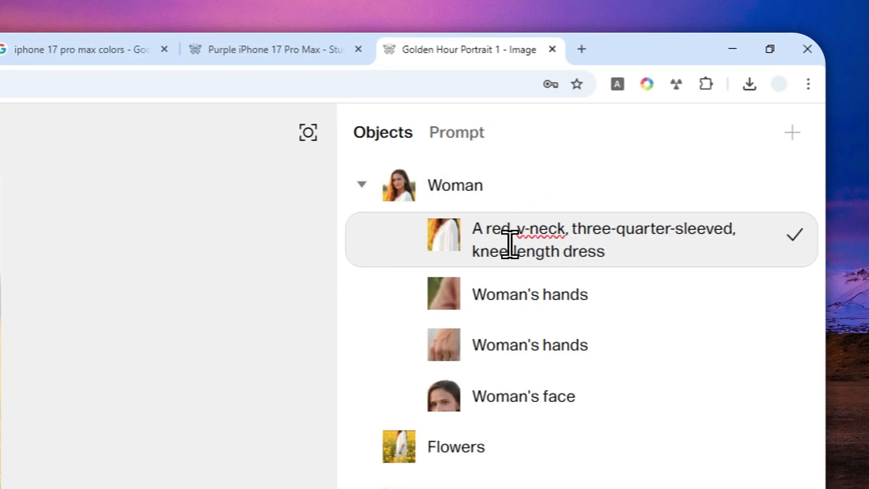
text(,)
click(789, 234)
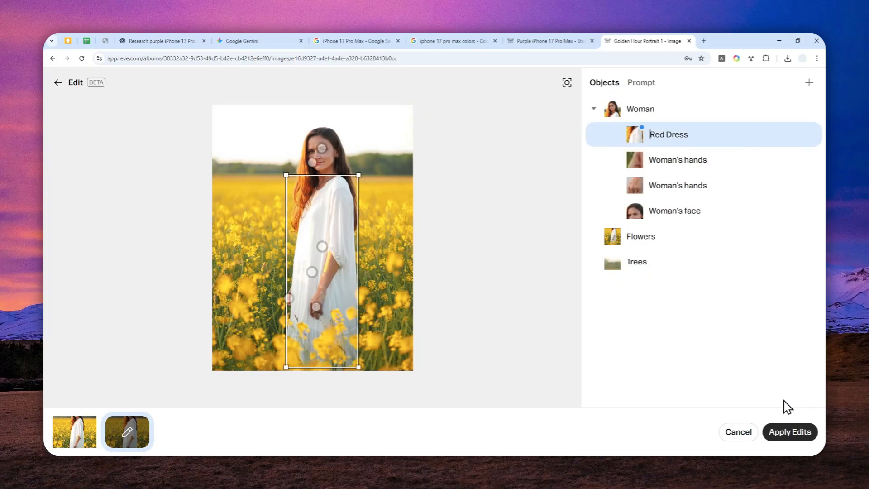
click(782, 433)
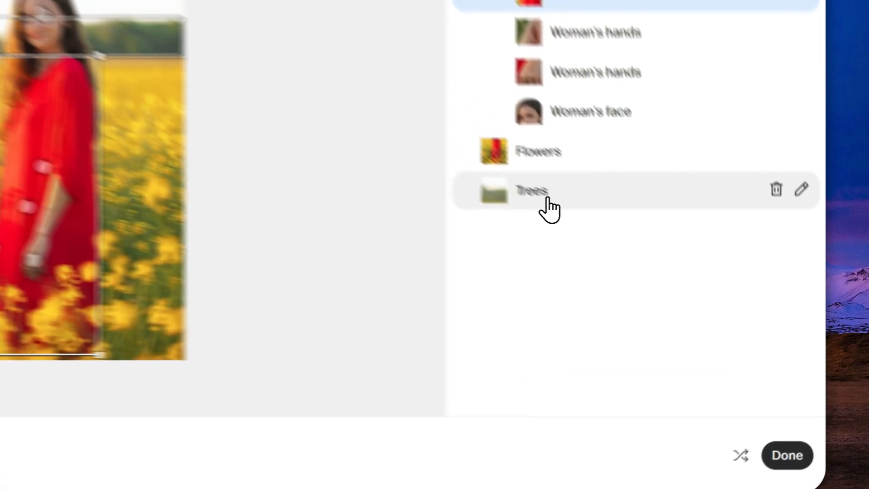
Delete the Trees object from the portrait, apply the edit and finish the editing session
click(549, 199)
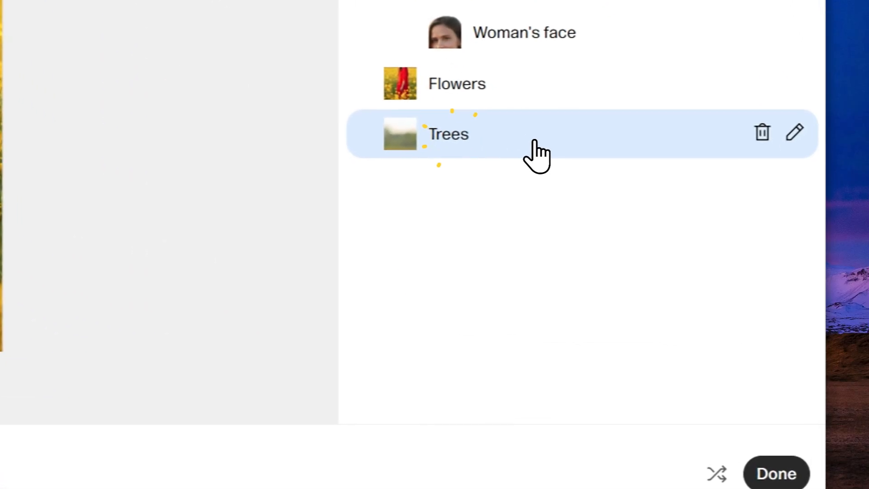
click(761, 132)
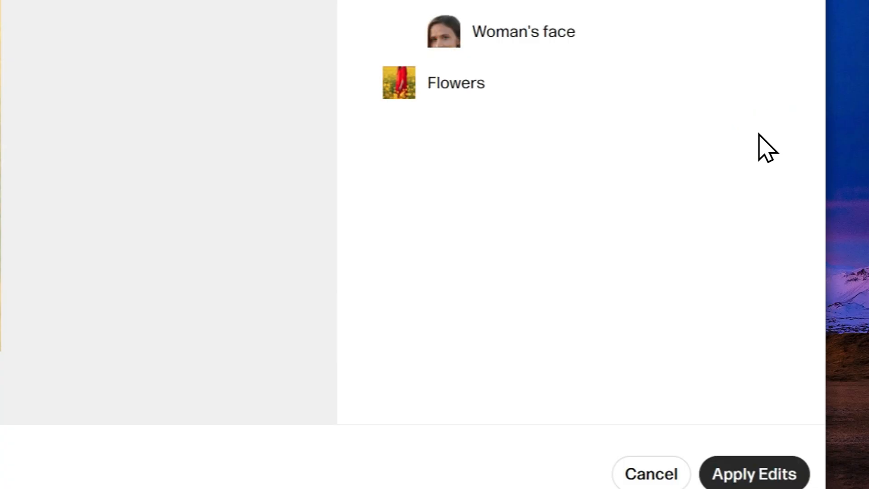
click(754, 425)
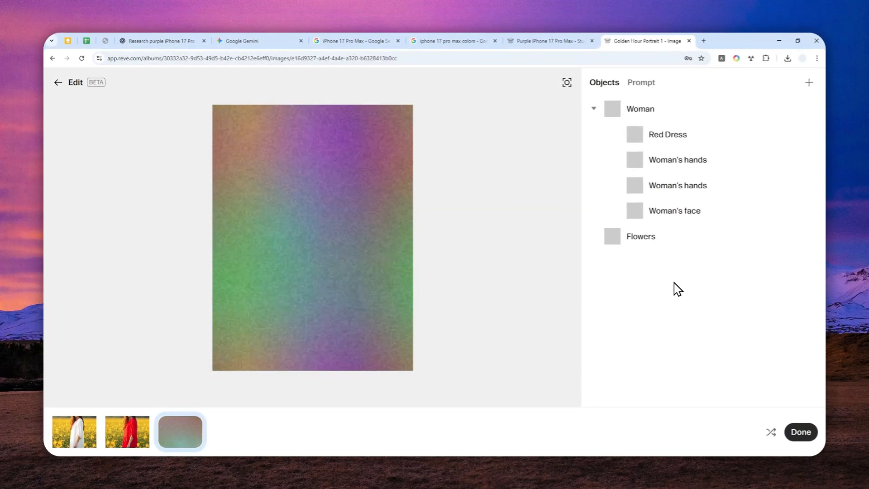
mouse_move(664, 242)
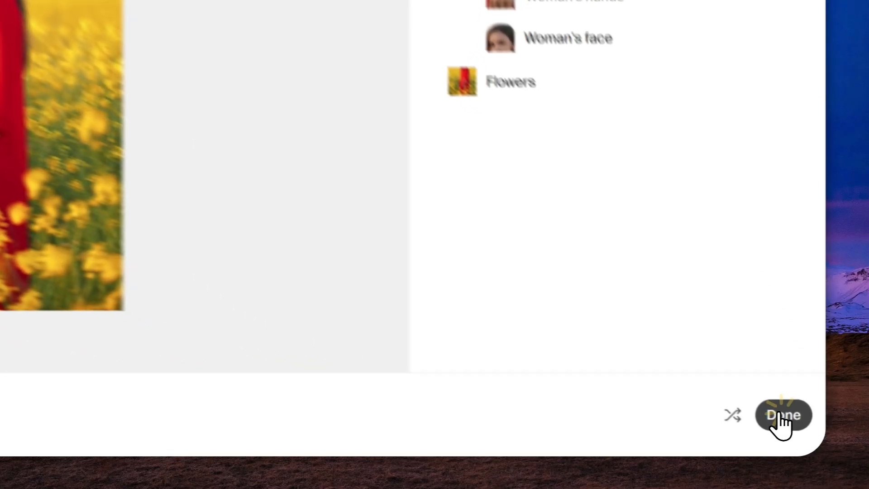
click(799, 432)
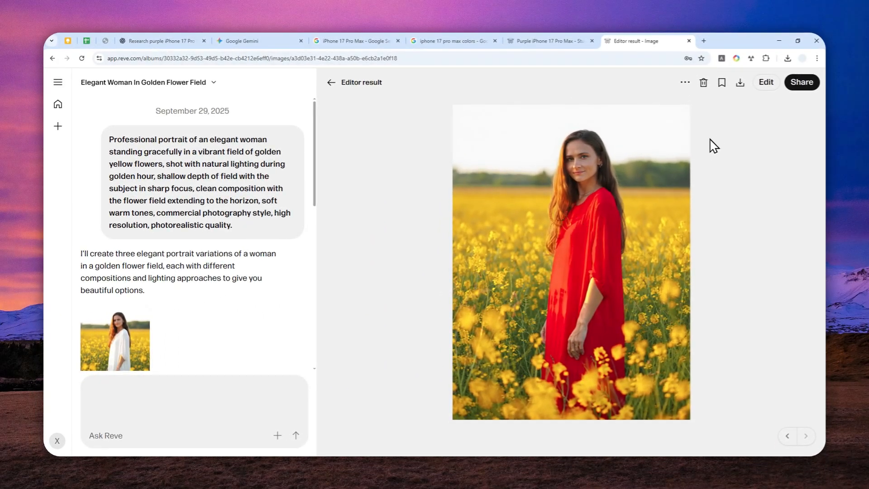
Download the edited red-dress portrait and open the downloaded PNG in a new browser tab
click(740, 82)
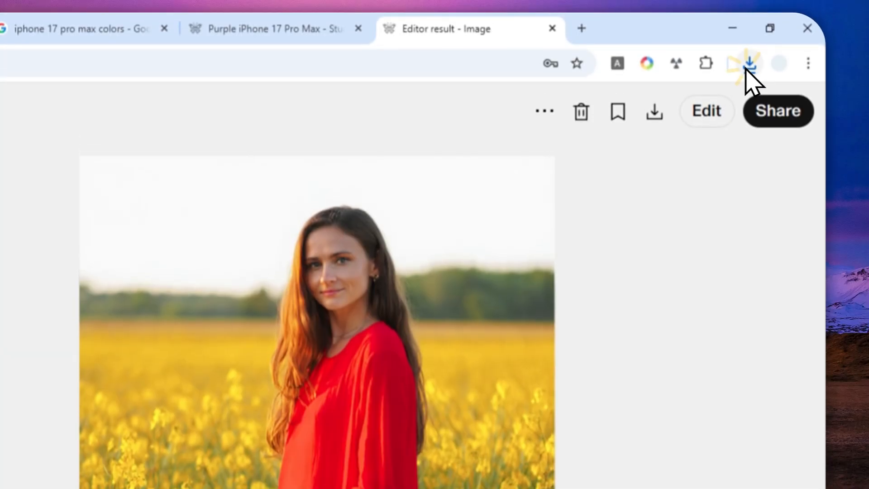
click(747, 67)
drag(587, 170, 625, 44)
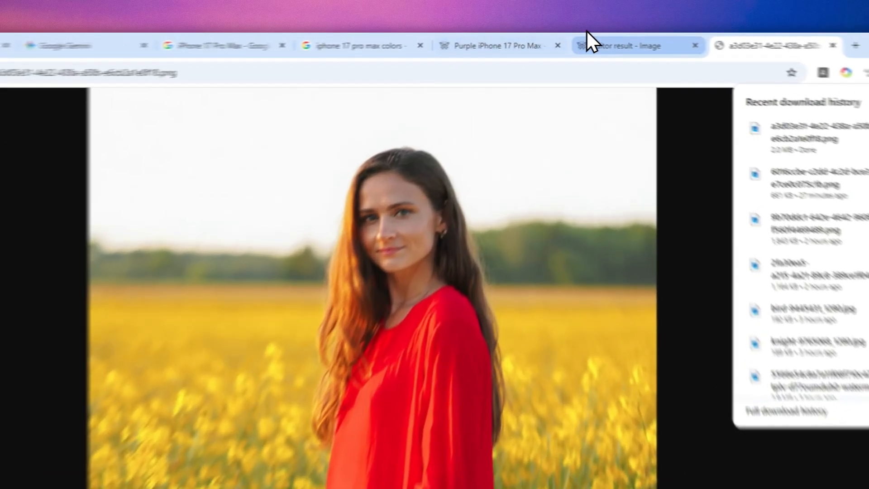
Return to the Reve editor result and review the album's conversation back up to the original prompt
click(587, 40)
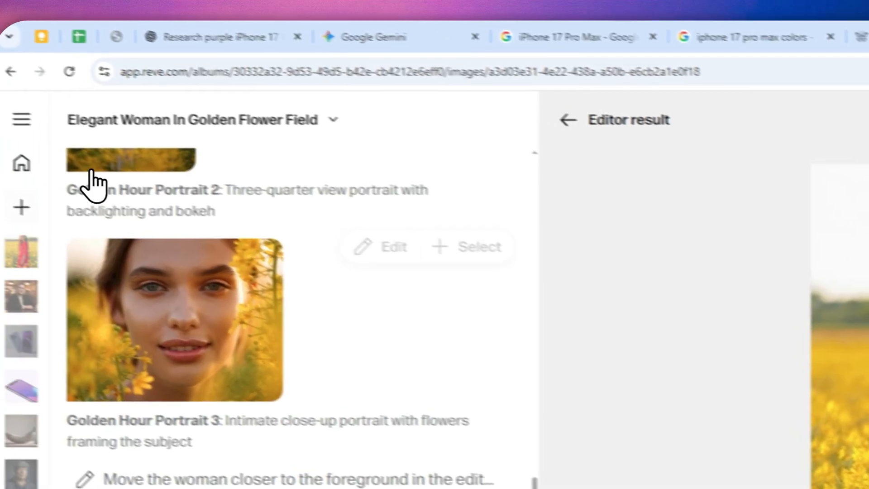
mouse_move(0, 126)
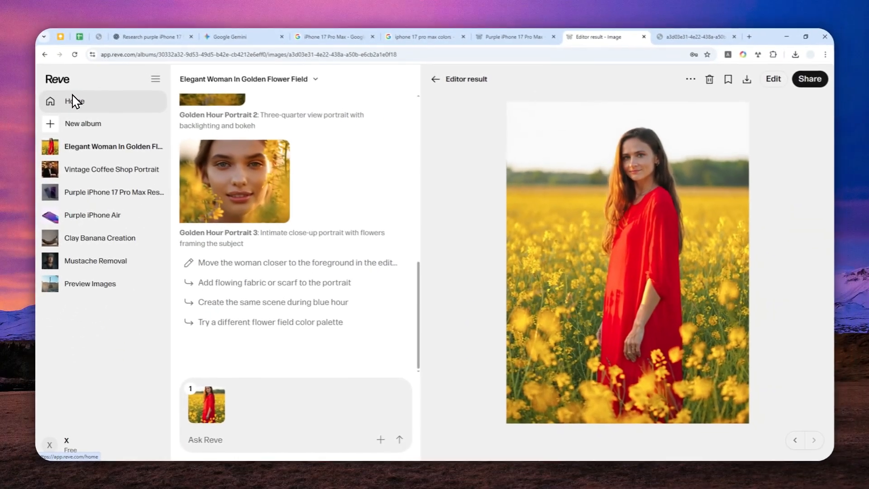
mouse_move(552, 283)
scroll(299, 163, up, 10)
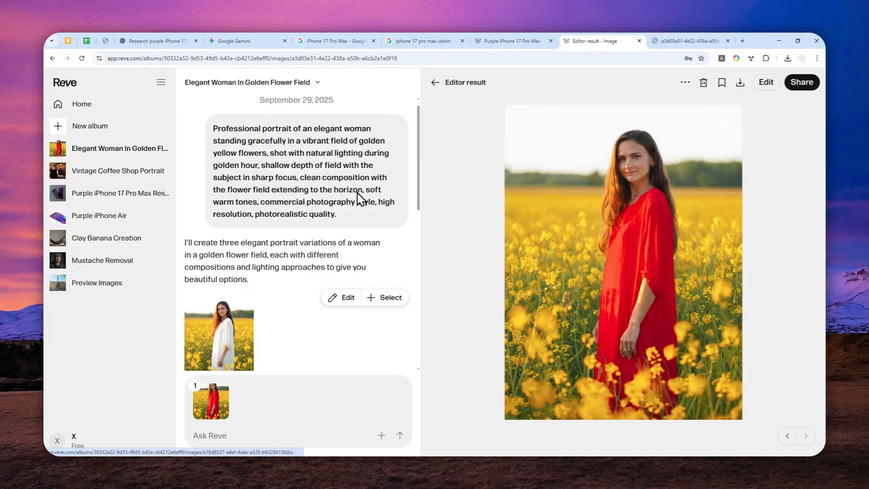
scroll(343, 204, up, 1)
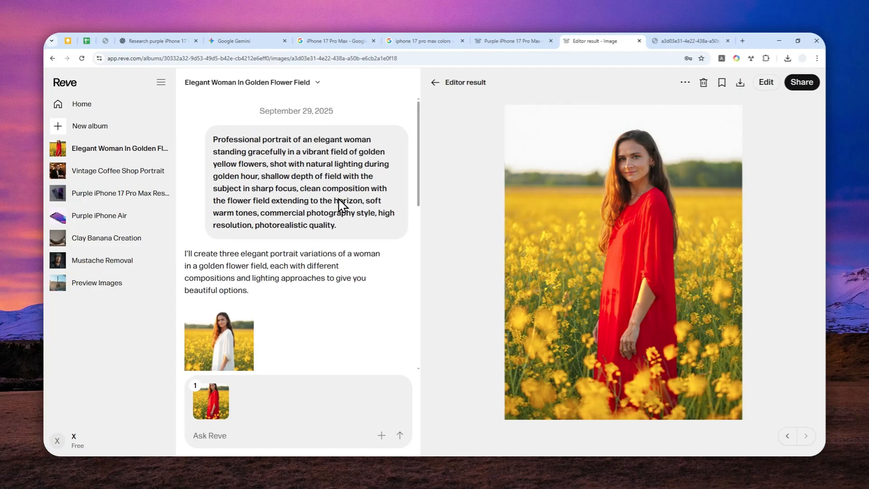